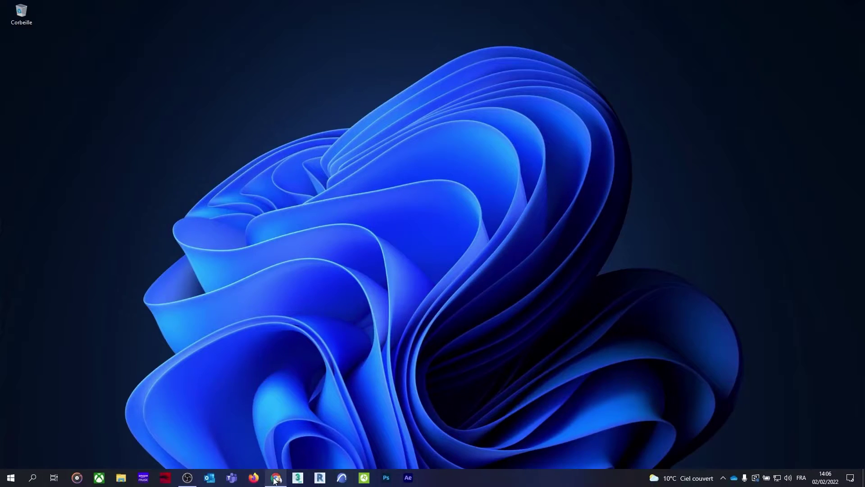
# Launch Chrome from the taskbar to reach the Gmail inbox with the Trimble invitation.
pyautogui.click(265, 478)
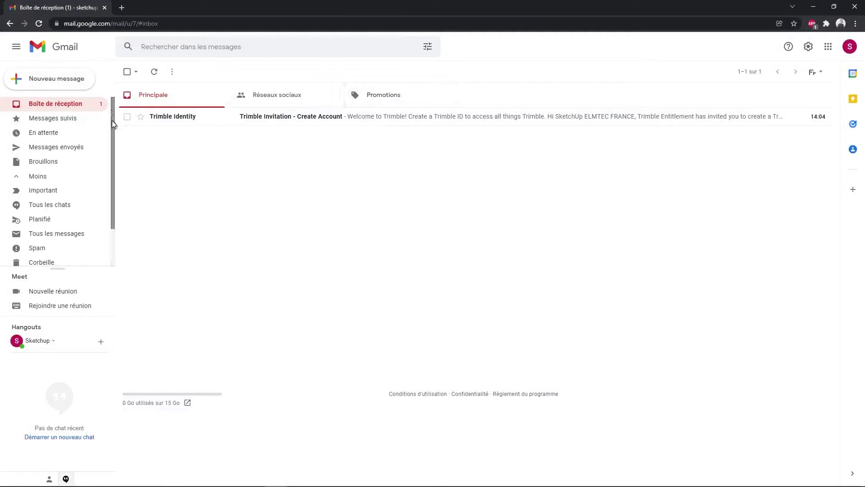
# Open the 'Trimble Invitation - Create Account' email and follow its link to the sign-up form.
pyautogui.click(294, 117)
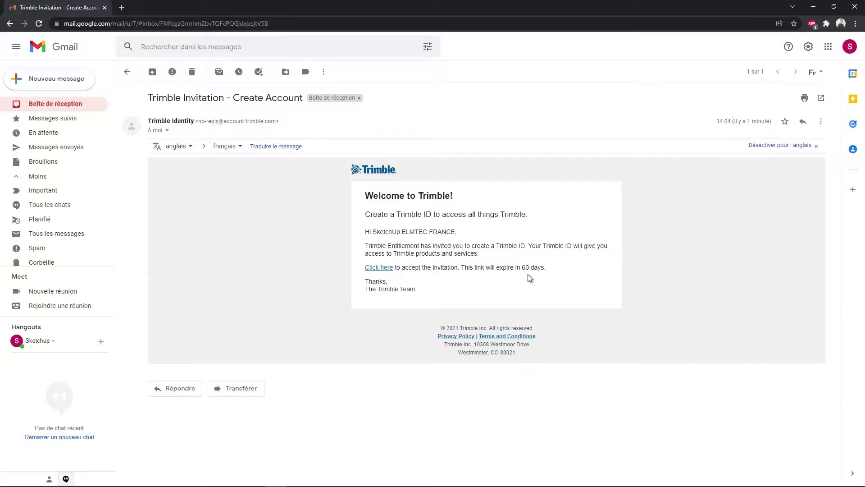
pyautogui.click(378, 267)
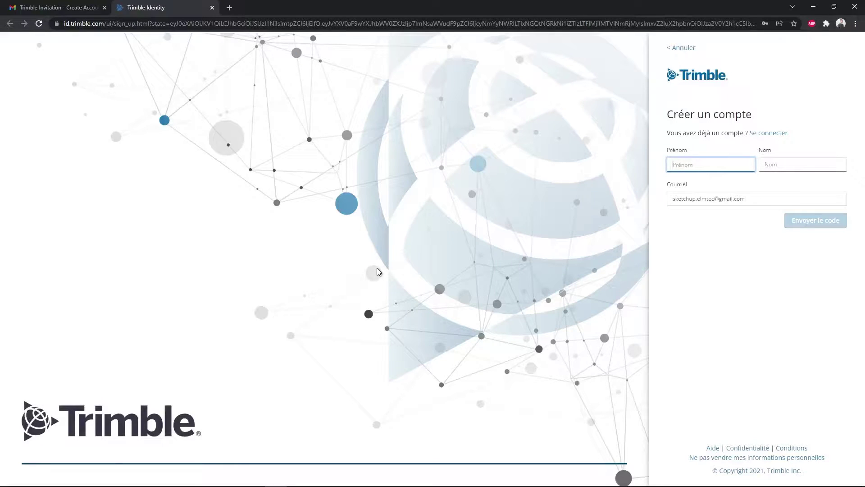
# Enter the account holder's first and last name, request a verification code, then return to Gmail.
pyautogui.write('Sketch')
pyautogui.write('Up')
pyautogui.press('Tab')
pyautogui.write('E')
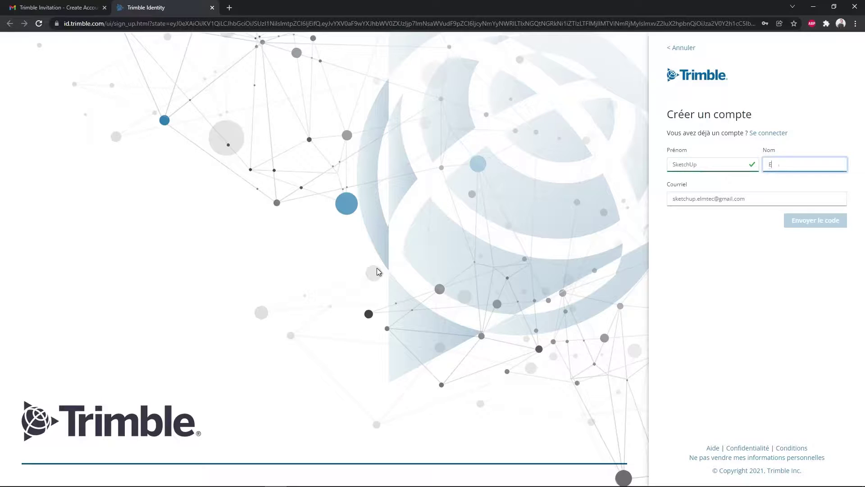
pyautogui.write('LMTEC')
pyautogui.press('Tab')
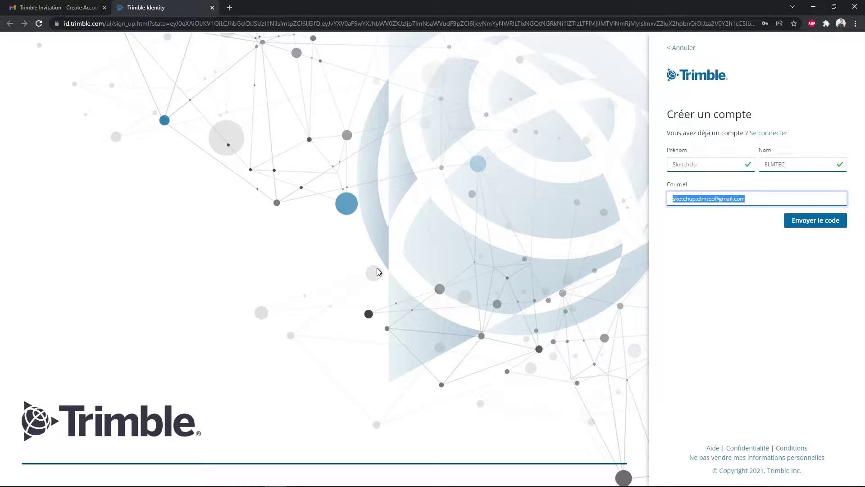
pyautogui.press('Tab')
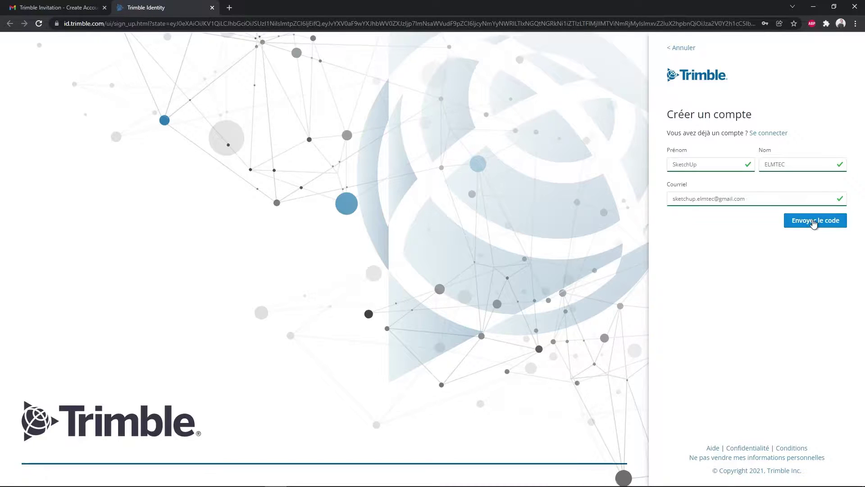
pyautogui.click(814, 221)
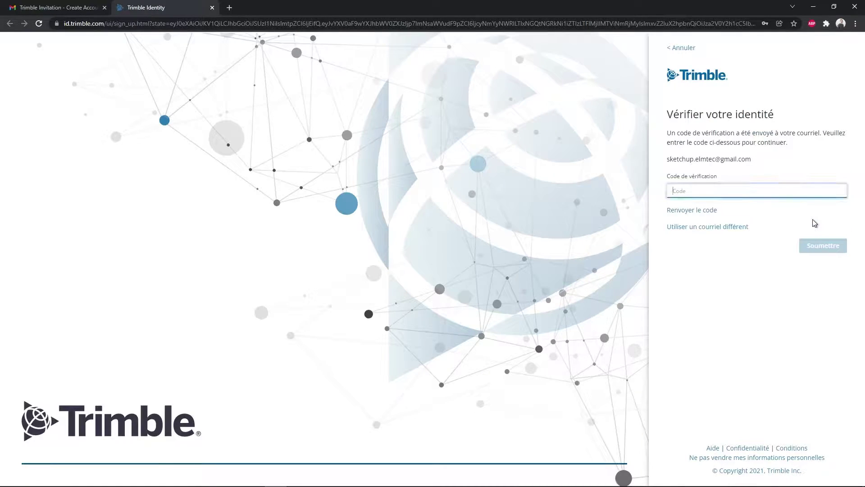
pyautogui.click(54, 8)
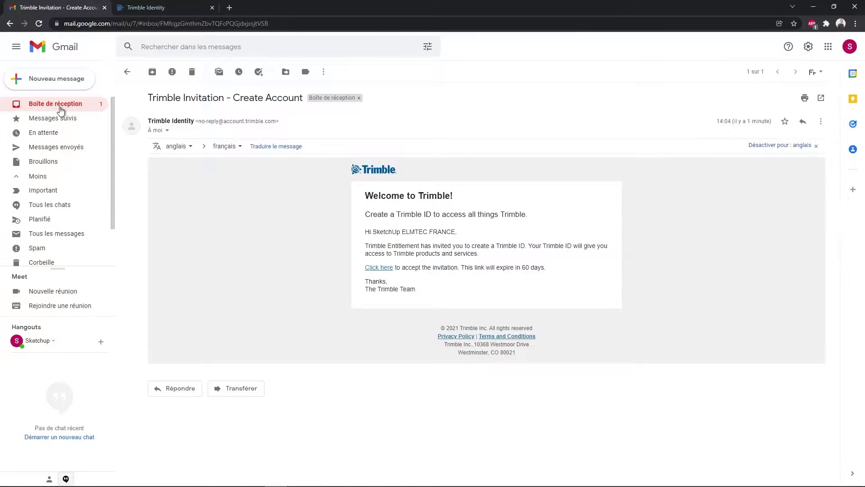
# Copy the code from the new Trimble verification email into the Trimble Identity verification field.
pyautogui.click(62, 108)
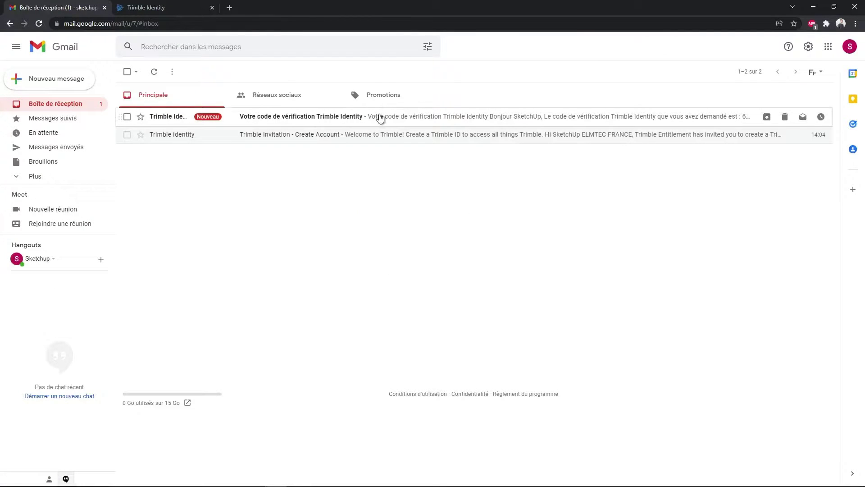
pyautogui.click(345, 119)
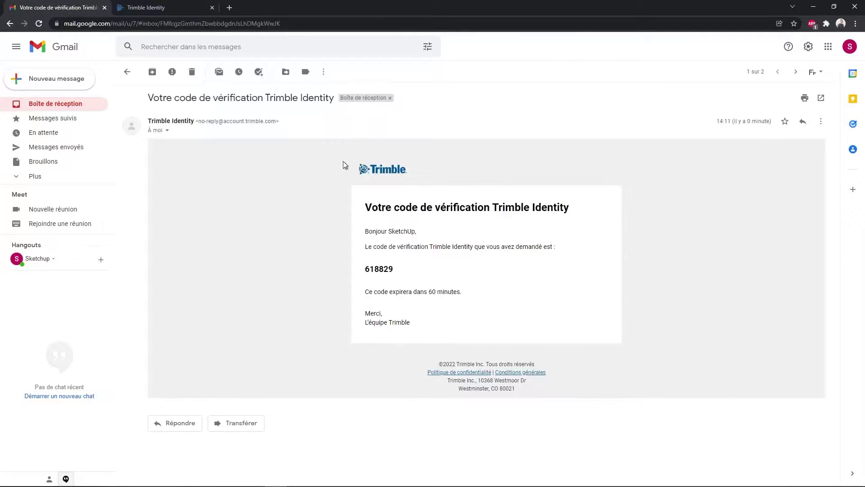
pyautogui.doubleClick(377, 269)
pyautogui.hotkey('ctrl', 'c')
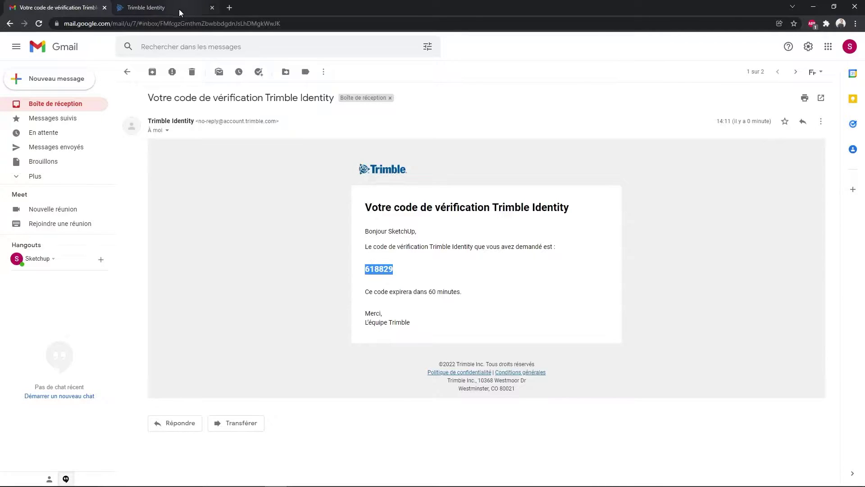
pyautogui.click(185, 8)
pyautogui.hotkey('ctrl', 'v')
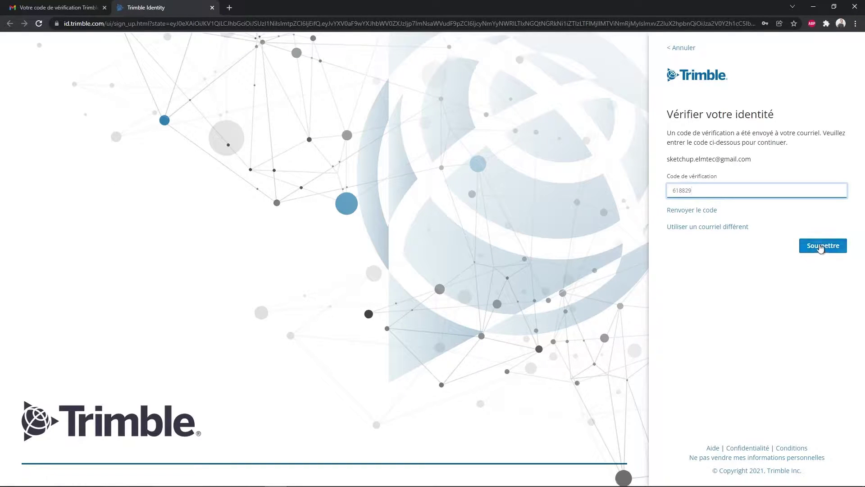
# Submit the verification code, then set the new account password and submit it.
pyautogui.click(820, 247)
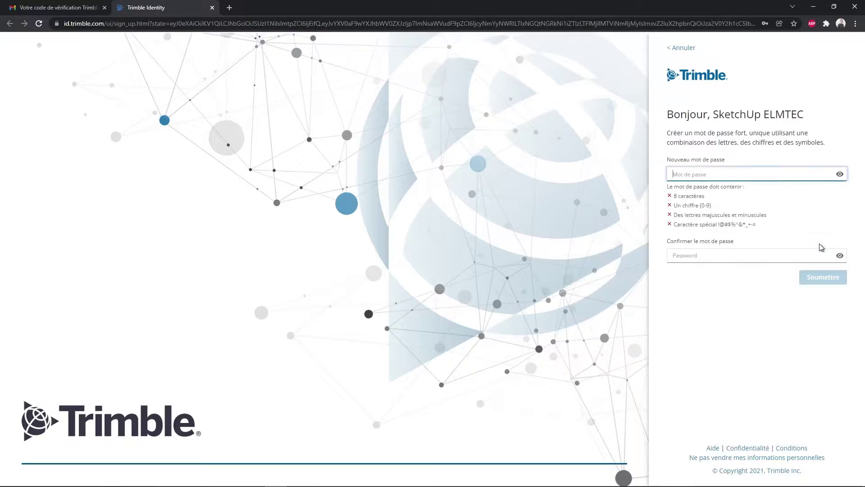
pyautogui.write('x')
pyautogui.write('xxxxxxxxx')
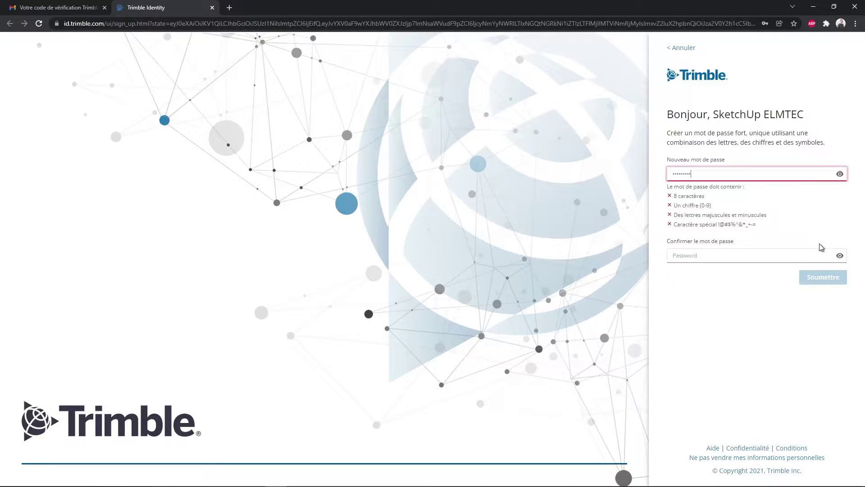
pyautogui.write('xxxxxx')
pyautogui.press('Tab')
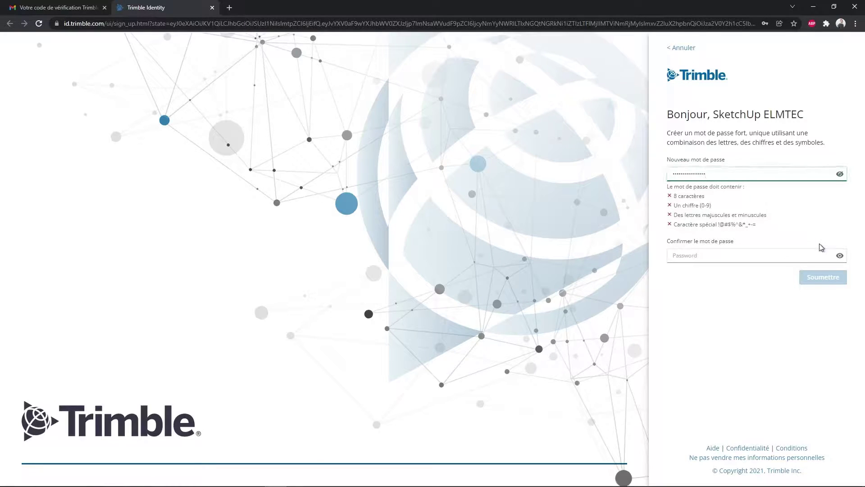
pyautogui.write('xxxxxxx')
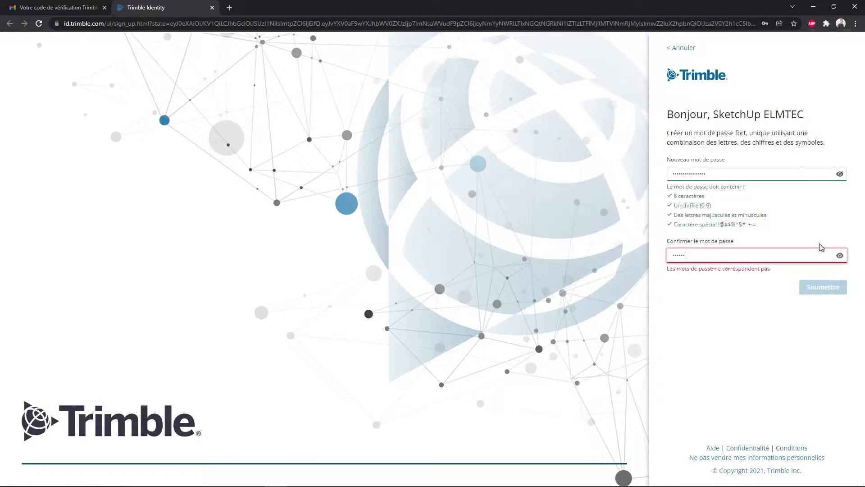
pyautogui.write('xxxxxxxxx')
pyautogui.click(817, 281)
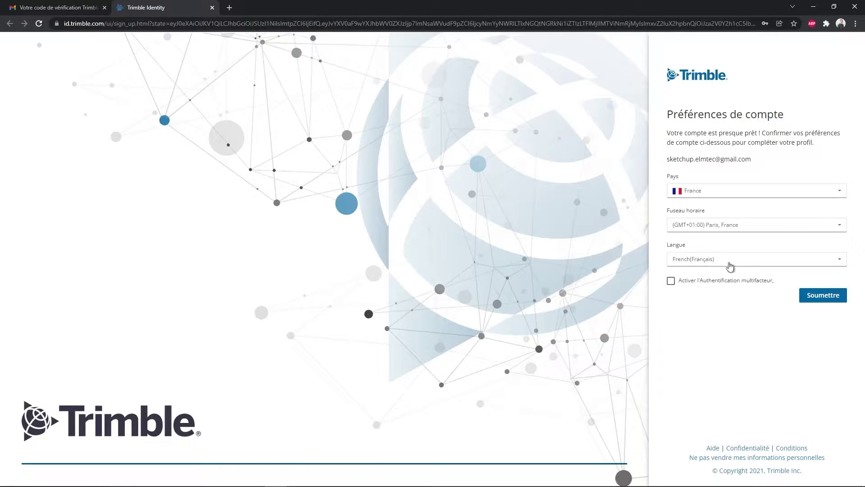
# Confirm the France / Paris time / French preferences and open the plan settings.
pyautogui.click(824, 299)
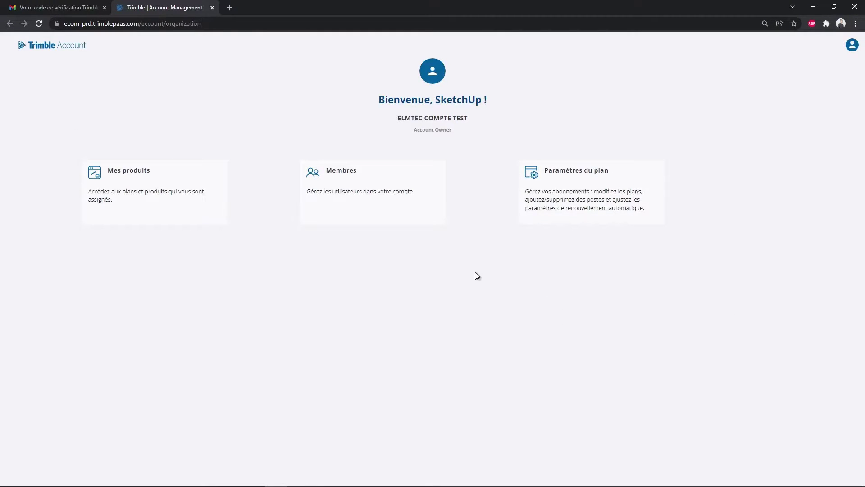
pyautogui.click(581, 198)
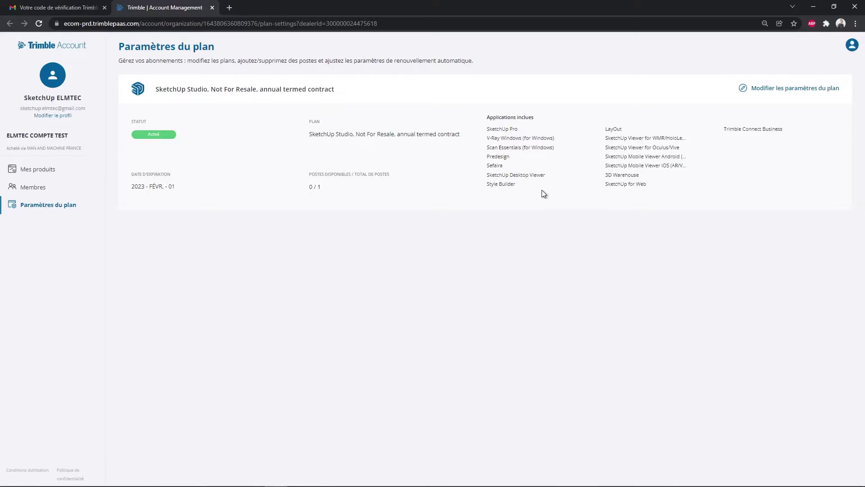
# Open the Membres page showing the account holder with SketchUp Studio access.
pyautogui.click(31, 190)
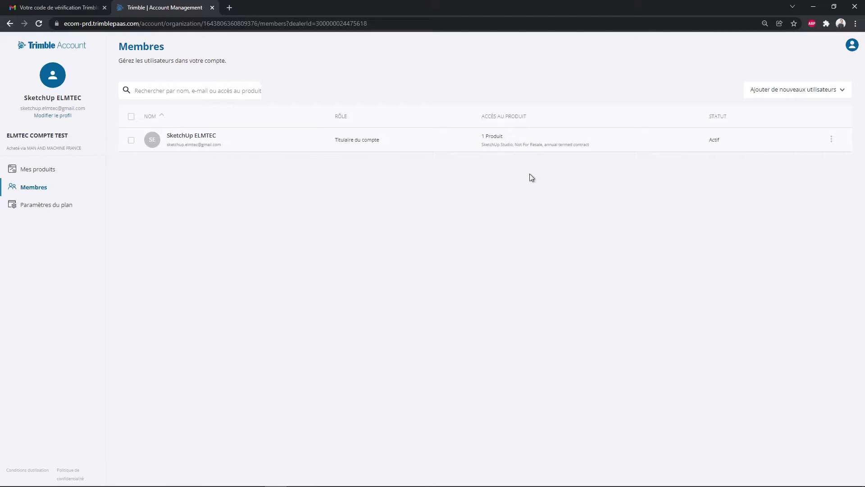
# Check the 'Ajouter de nouveaux utilisateurs' and member ⋮ menus, then open Mes produits.
pyautogui.click(831, 91)
pyautogui.click(601, 208)
pyautogui.click(831, 138)
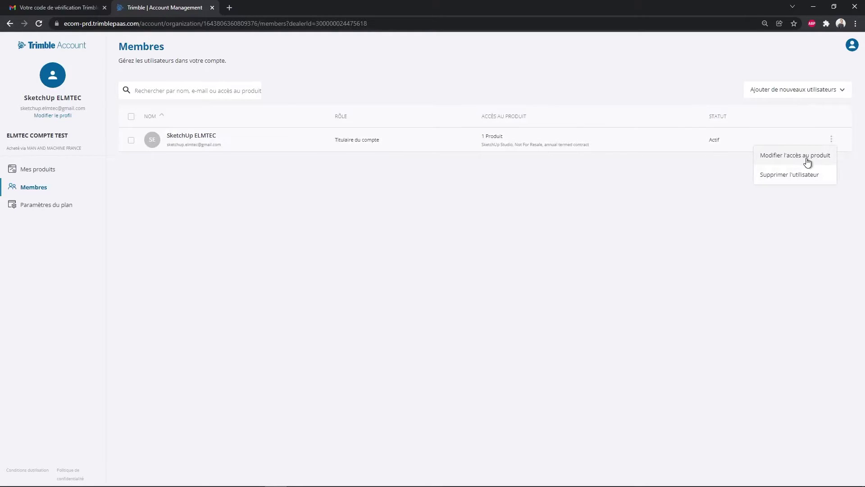
pyautogui.click(644, 188)
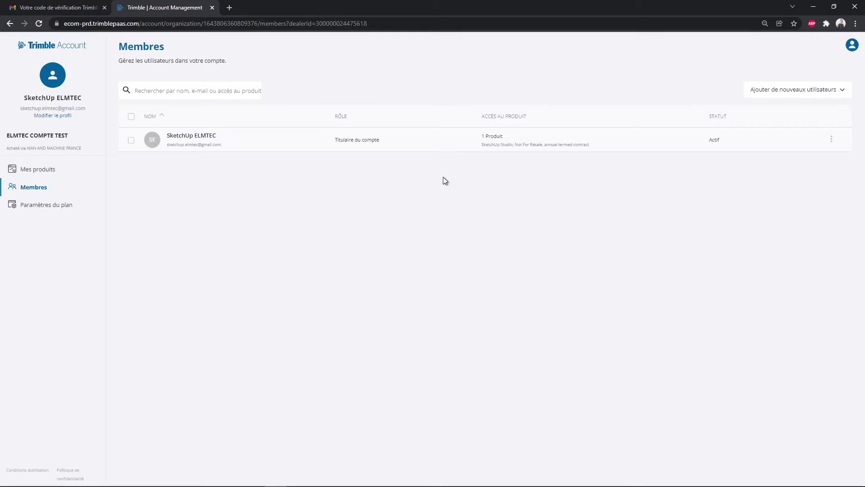
pyautogui.click(38, 170)
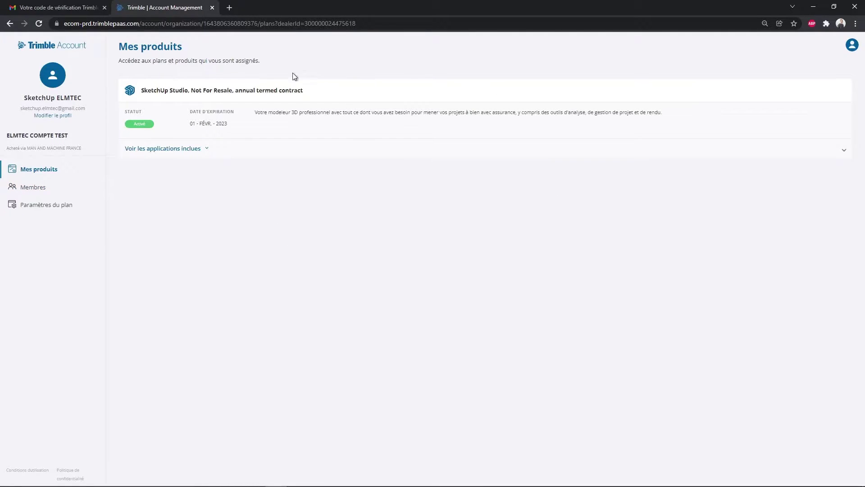
# Show the SketchUp Studio plan's included applications, from SketchUp Pro to Trimble Connect Business.
pyautogui.click(32, 194)
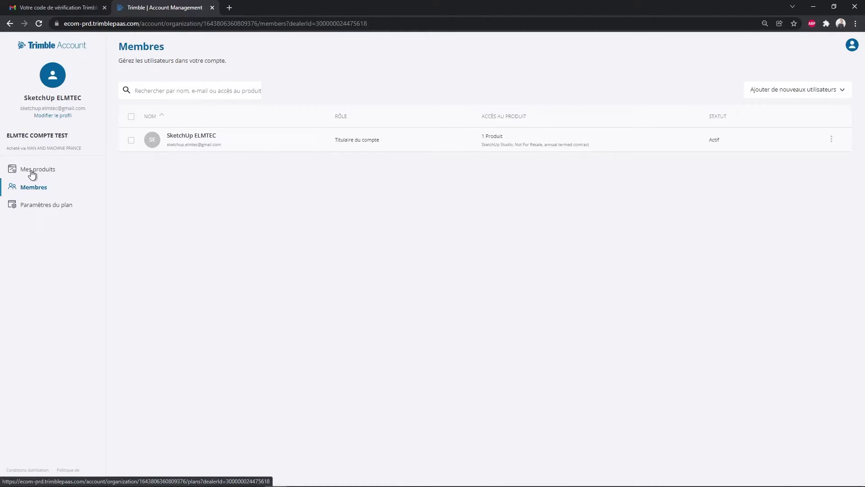
pyautogui.click(35, 171)
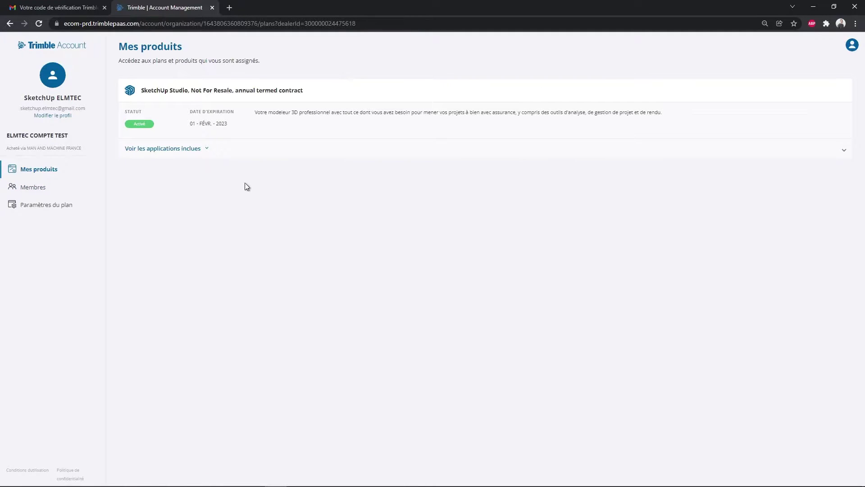
pyautogui.click(190, 150)
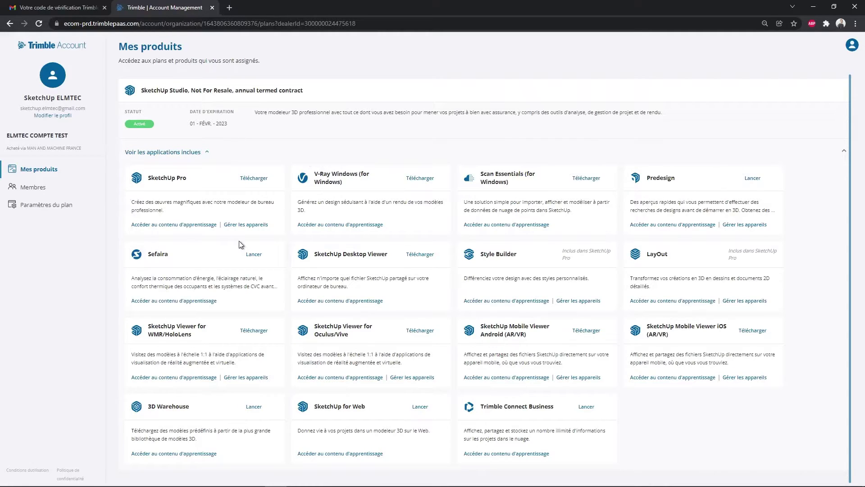
# Go to sketchup.com in a new tab and open My Apps from the account menu.
pyautogui.hotkey('ctrl', 't')
pyautogui.write('sketchup')
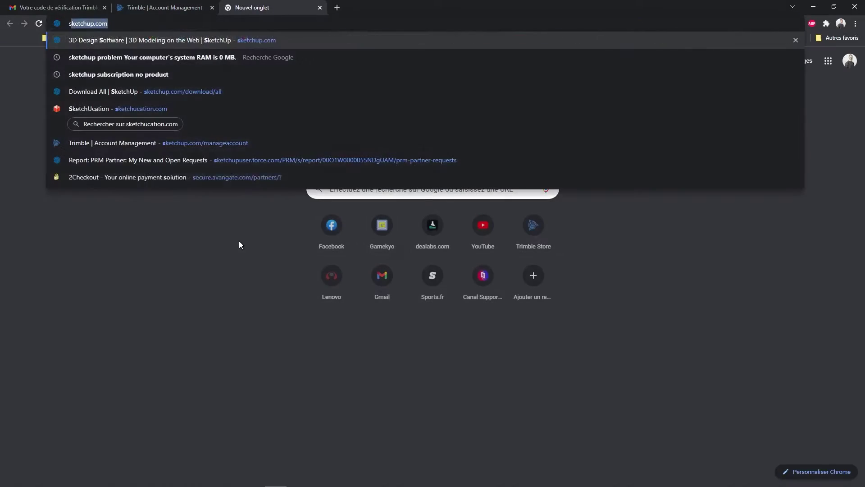
pyautogui.press('Return')
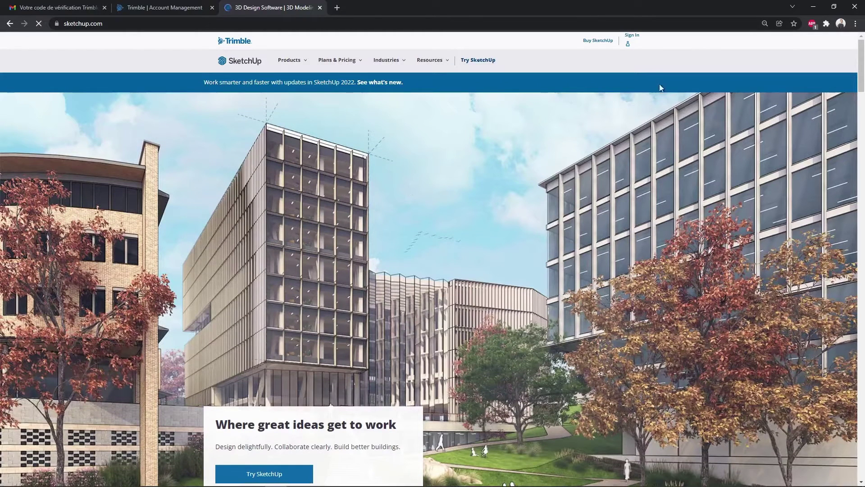
pyautogui.click(636, 44)
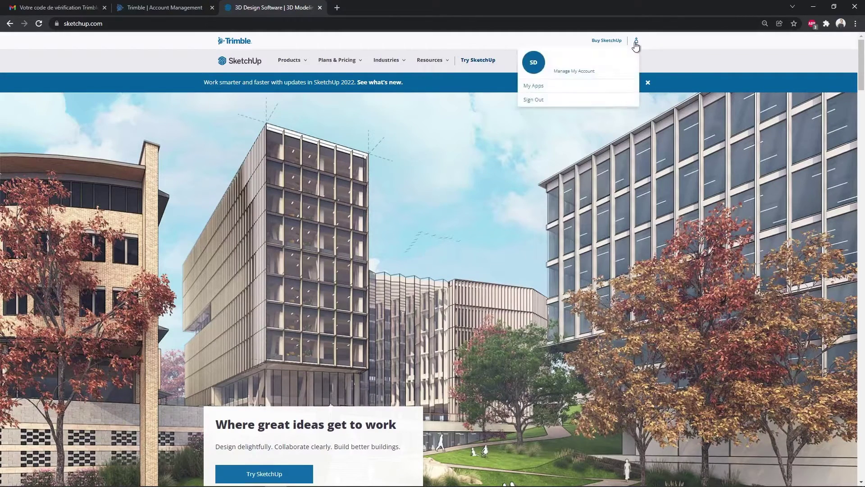
pyautogui.click(543, 88)
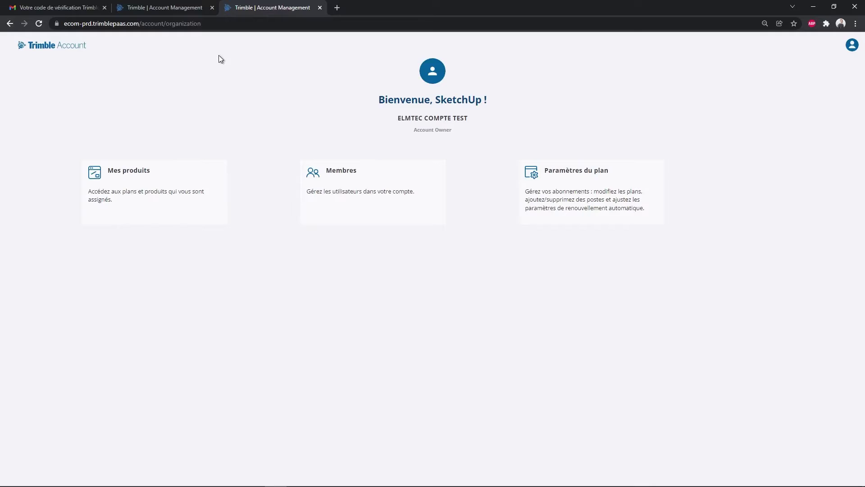
# Return to Mes produits, re-expand the included applications and open SketchUp Pro's download page.
pyautogui.click(162, 9)
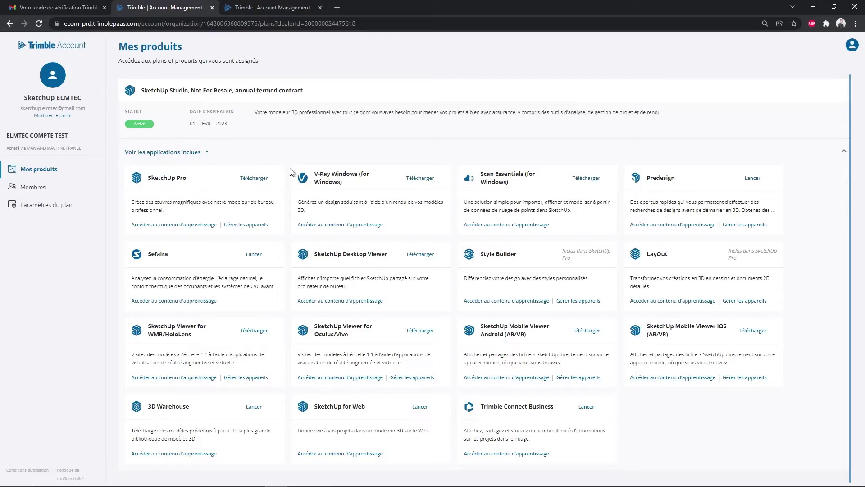
pyautogui.click(166, 151)
pyautogui.click(165, 151)
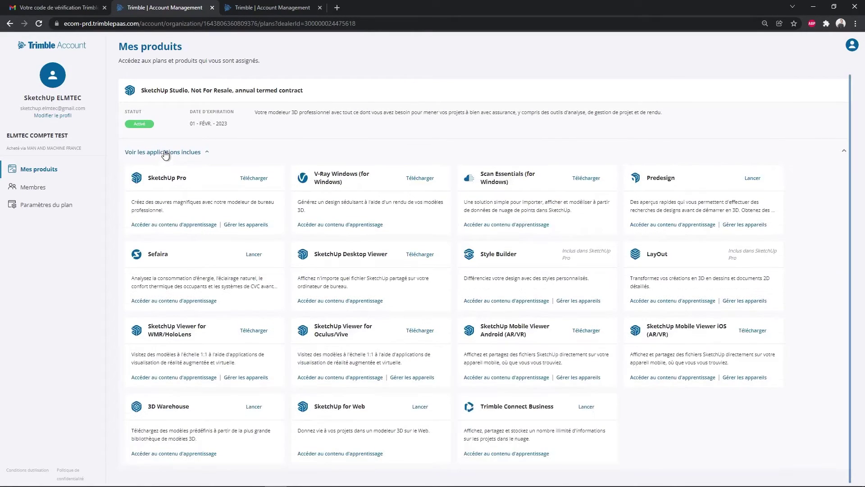
pyautogui.click(252, 178)
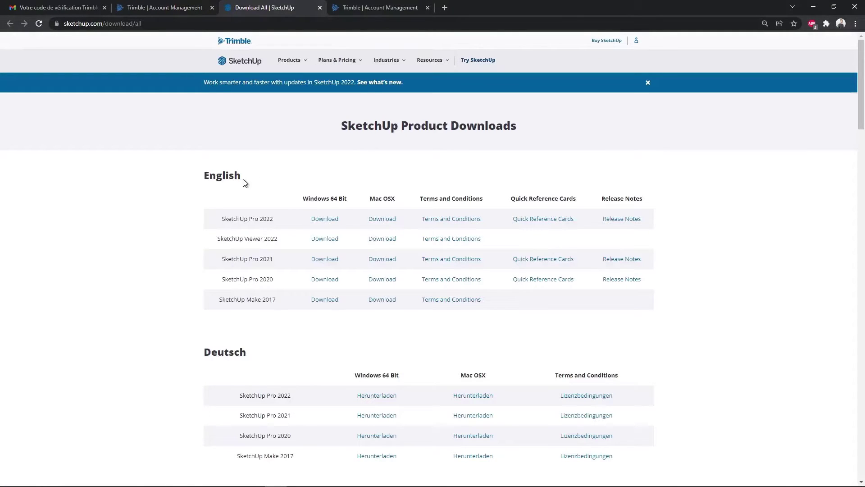
# Download the Français Windows 64 Bit installer of SketchUp Pro 2022.
pyautogui.scroll(-1, 133, 177)
pyautogui.scroll(-2, 141, 180)
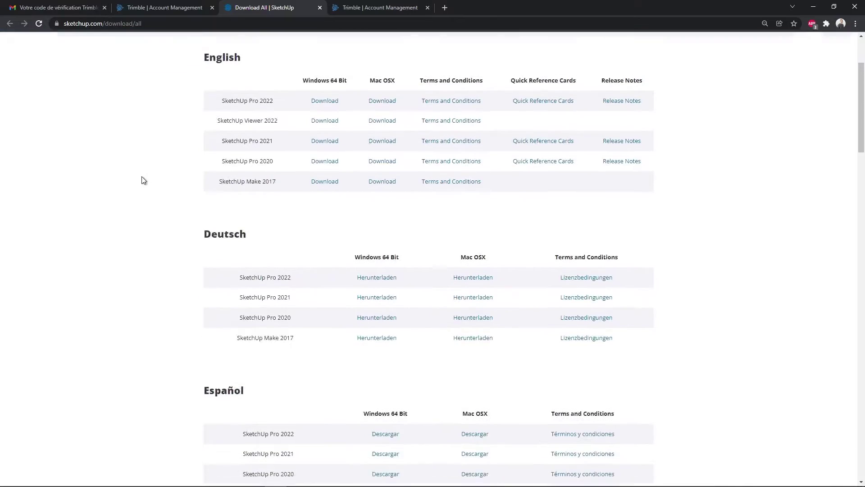
pyautogui.scroll(-5, 143, 179)
pyautogui.scroll(-3, 142, 180)
pyautogui.scroll(-1, 141, 182)
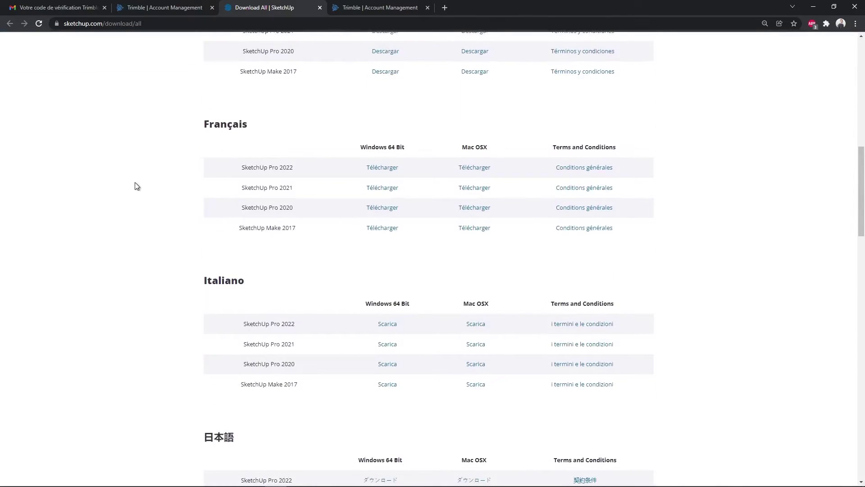
pyautogui.click(378, 168)
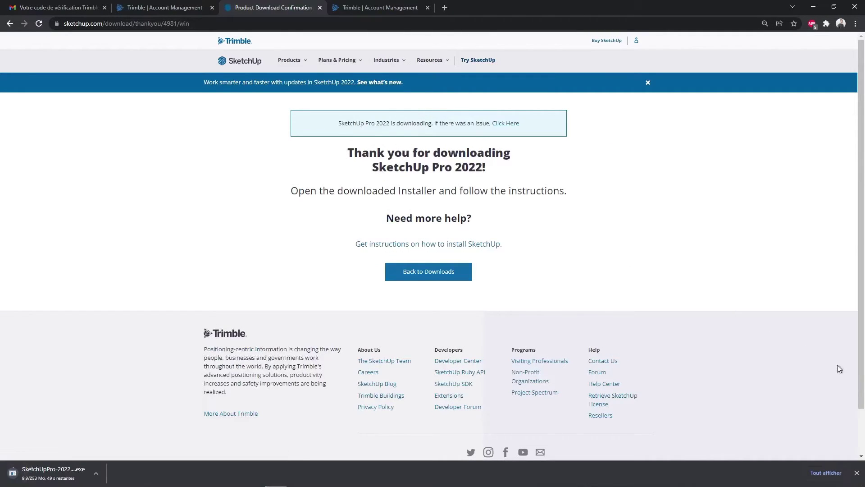
pyautogui.click(826, 472)
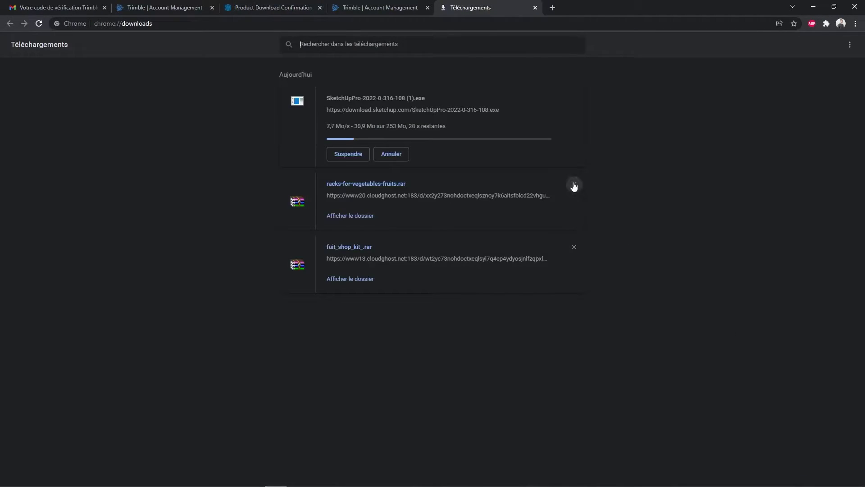
pyautogui.click(574, 185)
pyautogui.click(574, 186)
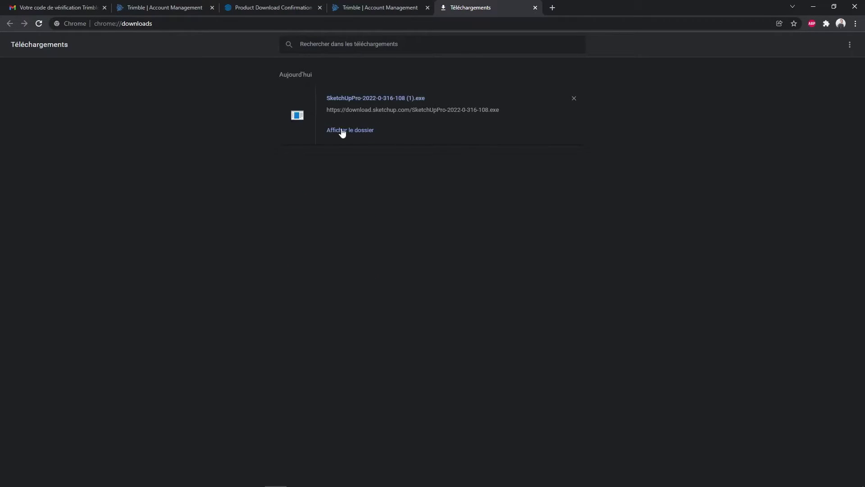
pyautogui.click(341, 130)
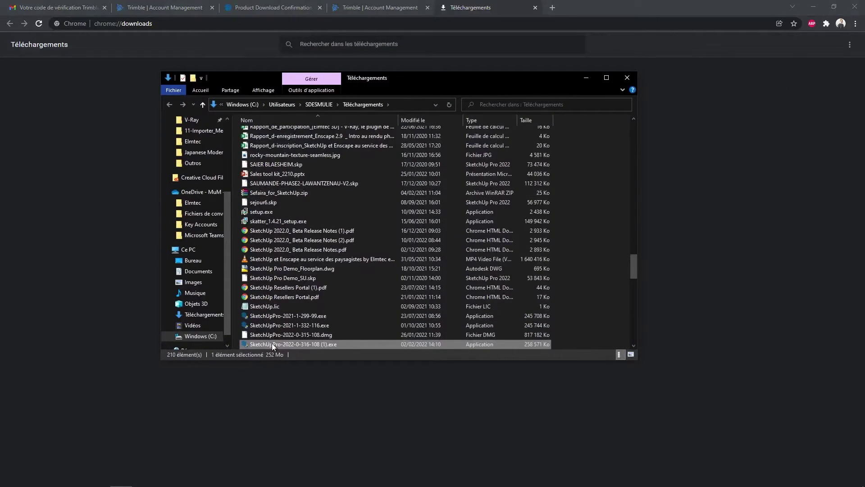
pyautogui.rightClick(272, 344)
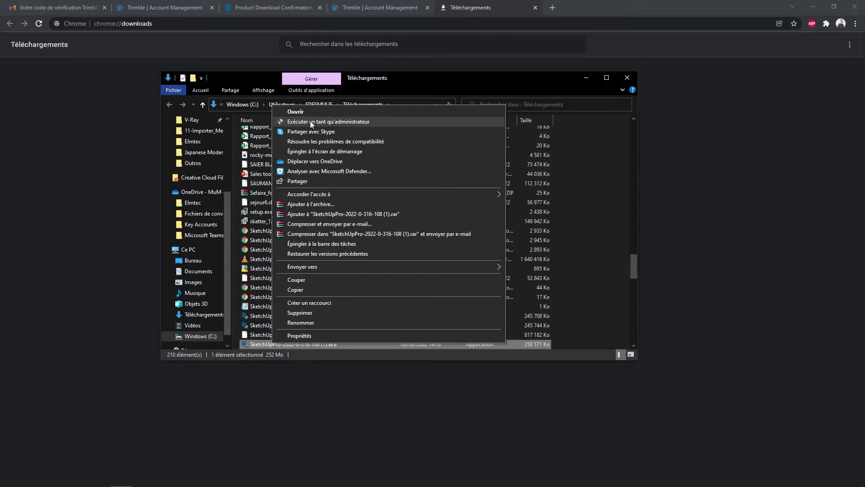
pyautogui.click(310, 120)
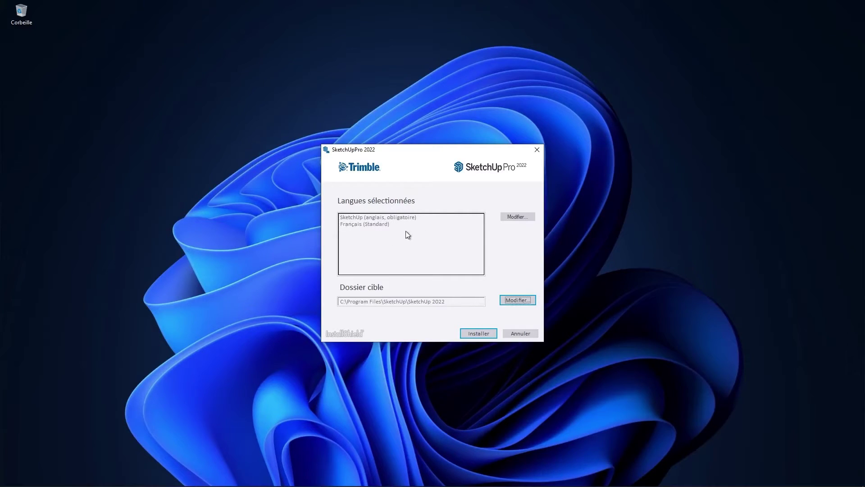
# Install with default English and French into C:\Program Files\SketchUp\SketchUp 2022, then finish the installer.
pyautogui.click(478, 332)
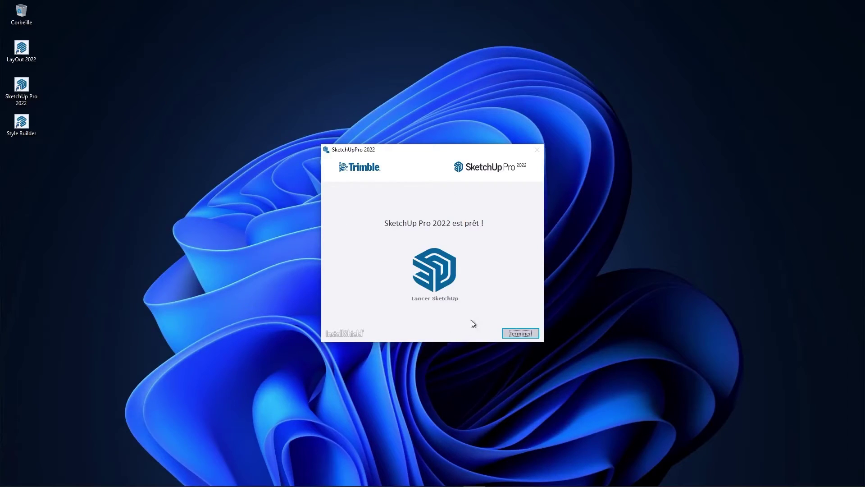
pyautogui.click(517, 334)
pyautogui.click(519, 336)
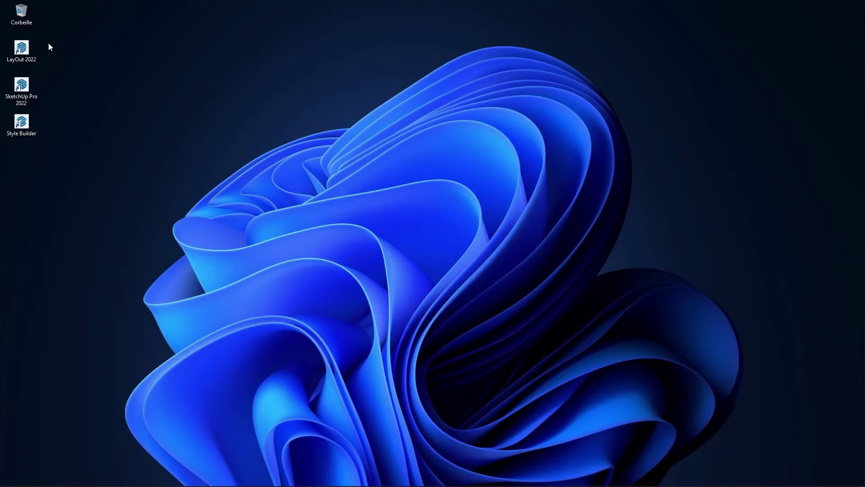
# Launch SketchUp Pro 2022 from the desktop and choose Connexion in the Bienvenue window.
pyautogui.doubleClick(21, 87)
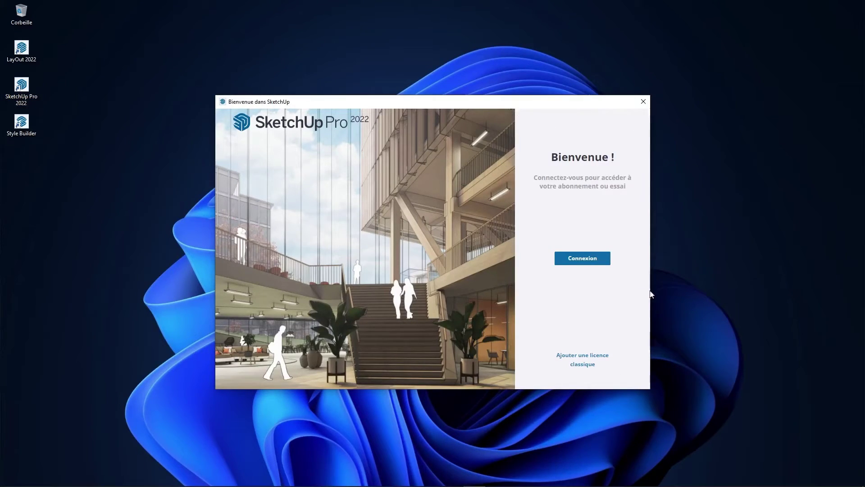
pyautogui.click(583, 258)
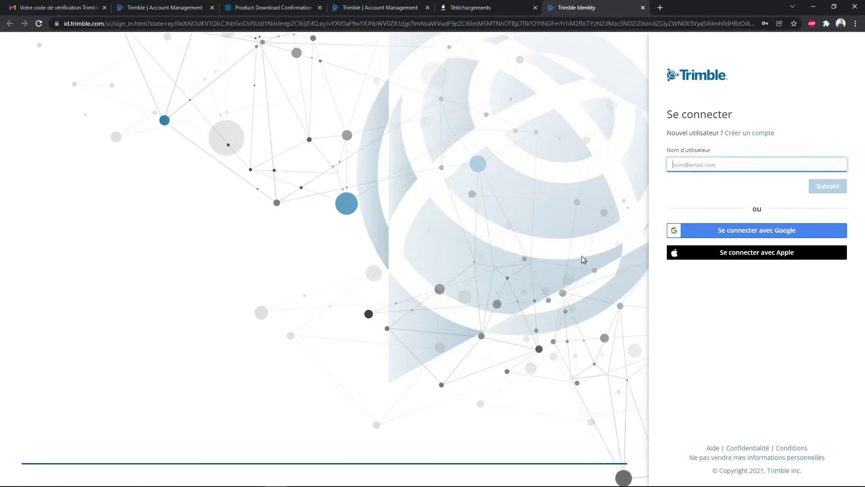
# Sign in to Trimble Identity with the new account's e-mail address and password.
pyautogui.click(687, 165)
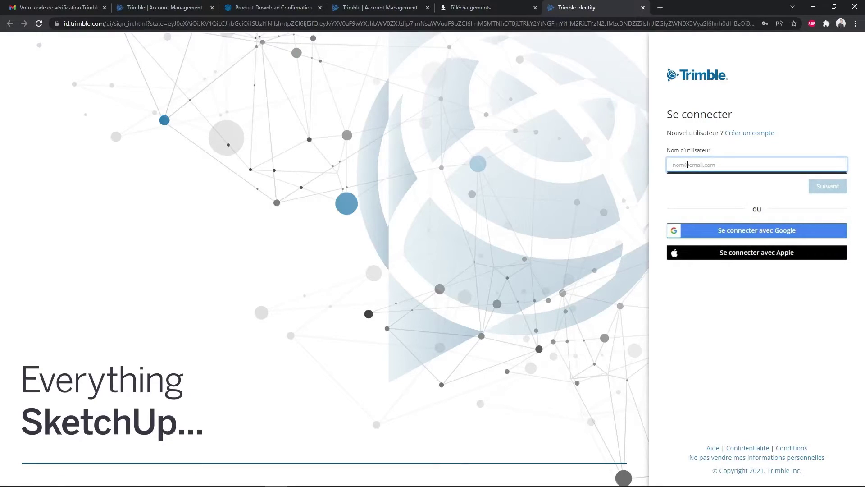
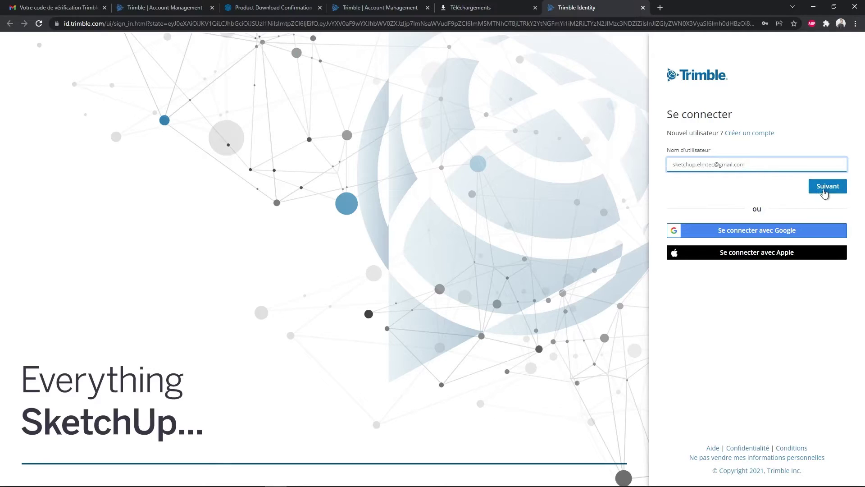
pyautogui.click(828, 190)
pyautogui.click(757, 166)
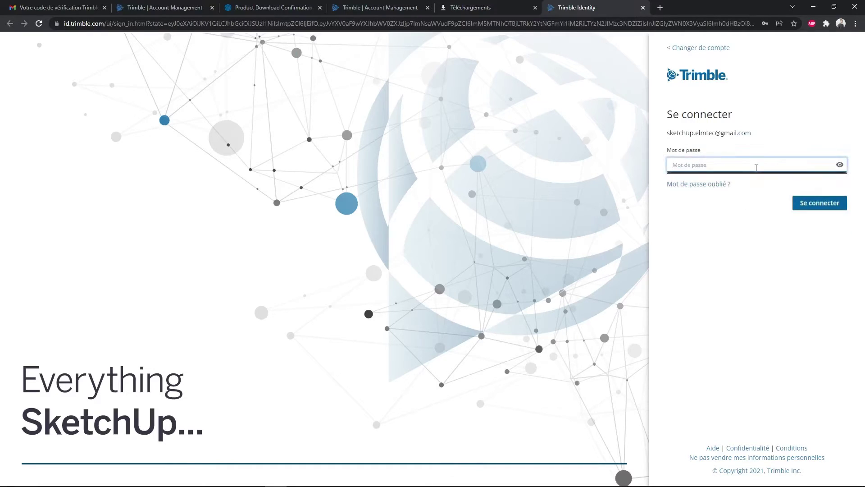
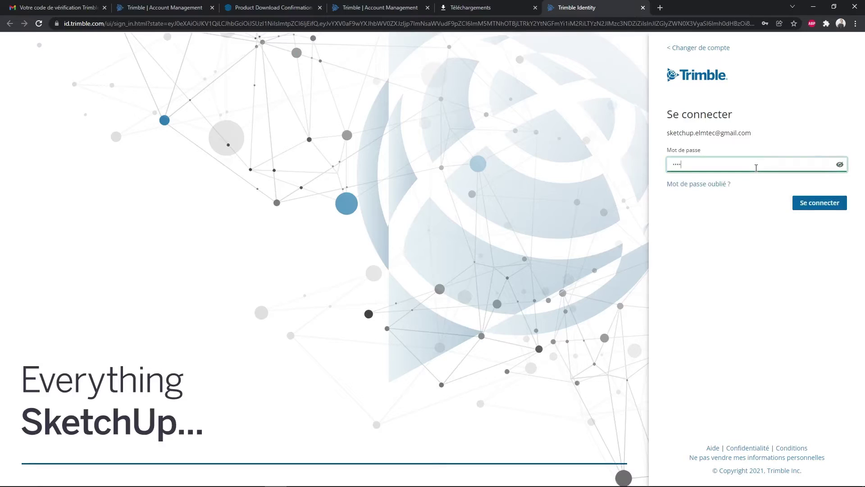
pyautogui.click(819, 203)
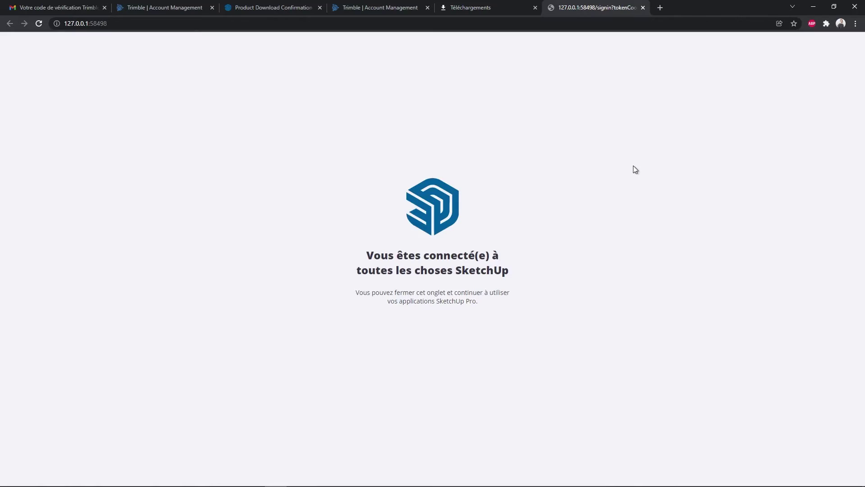
# Minimize Chrome to check SketchUp's welcome window, then bring Chrome back on the Gmail tab.
pyautogui.click(813, 6)
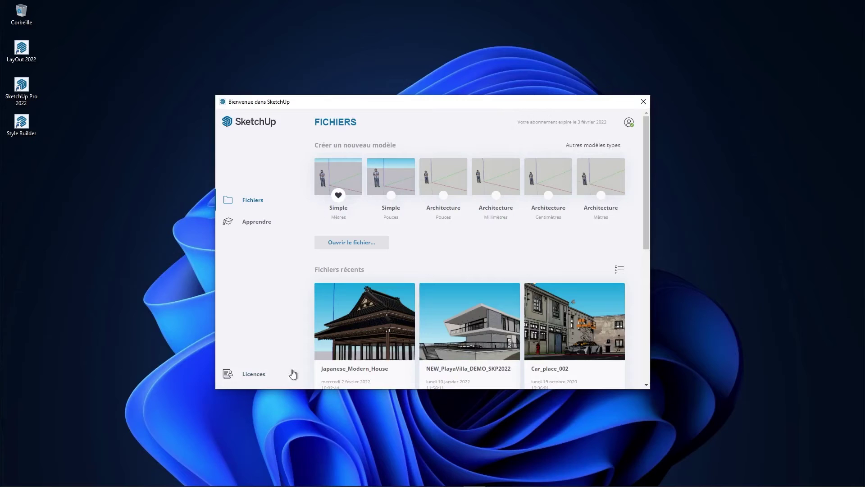
pyautogui.click(276, 478)
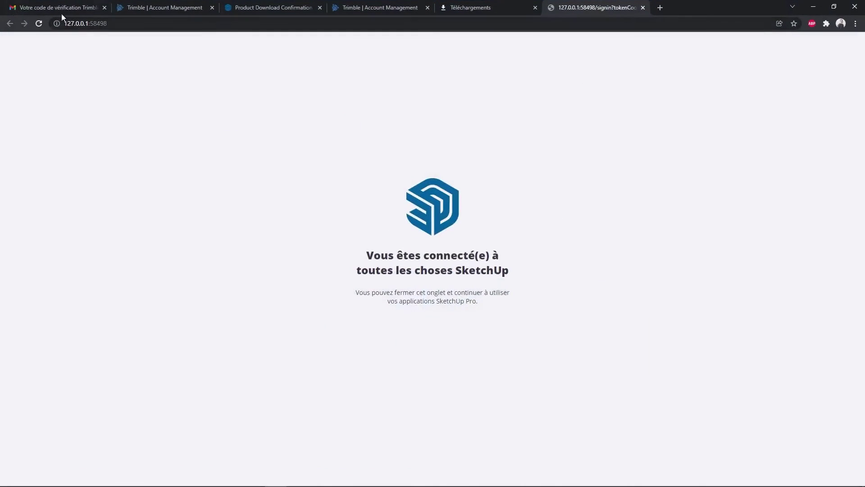
pyautogui.click(53, 7)
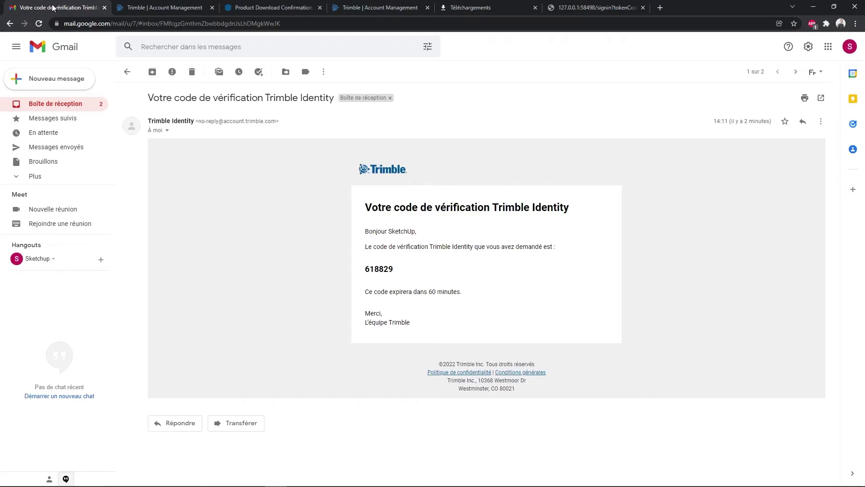
# Read the Trimble emails, open Trimble Invitation - Create Account, then show the Trimble Account page.
pyautogui.click(50, 108)
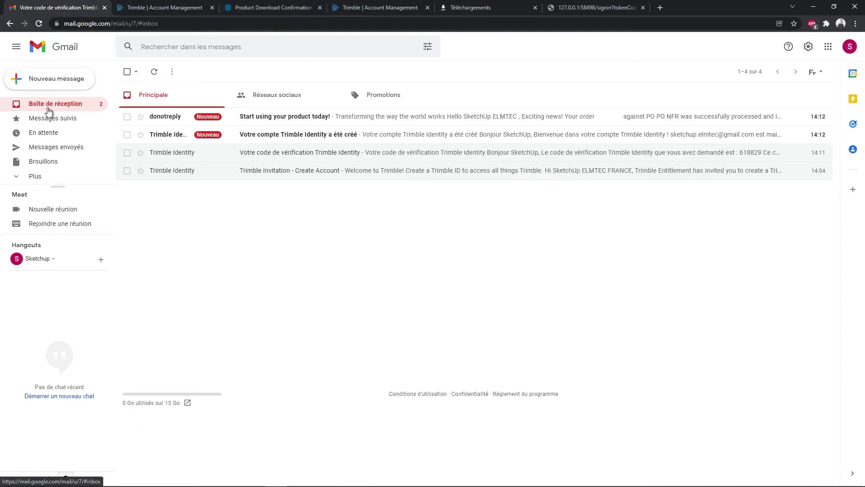
pyautogui.click(295, 136)
pyautogui.click(777, 72)
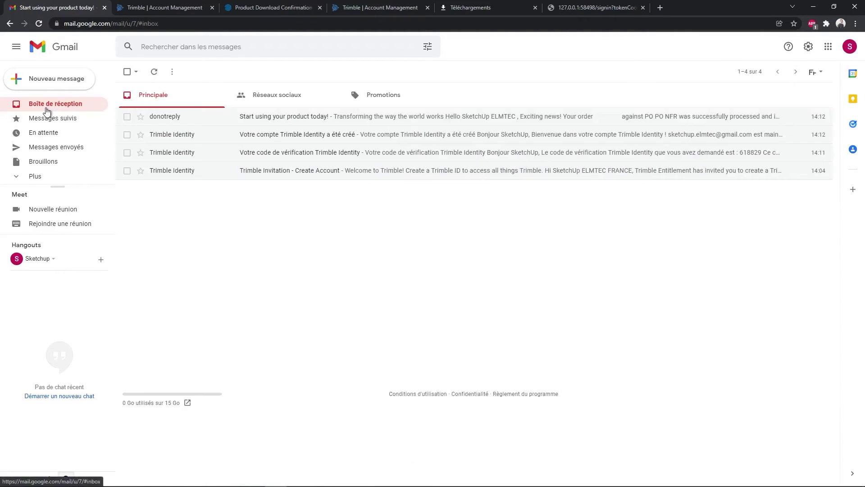
pyautogui.click(50, 106)
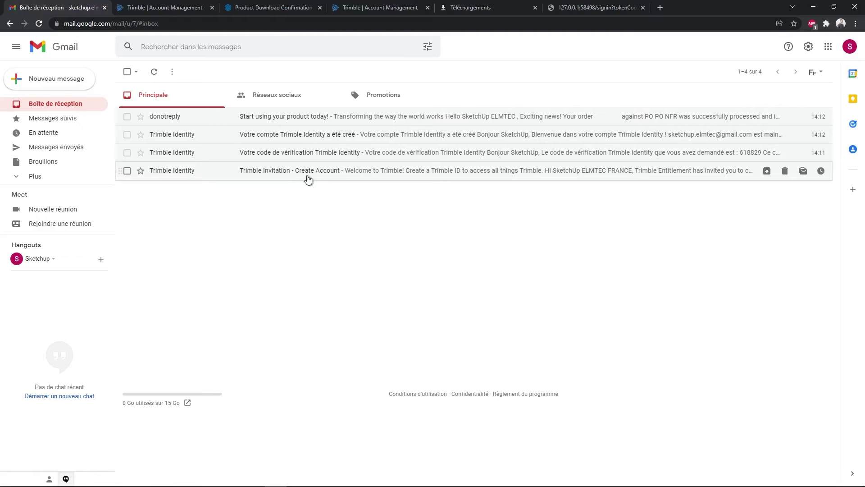
pyautogui.click(304, 173)
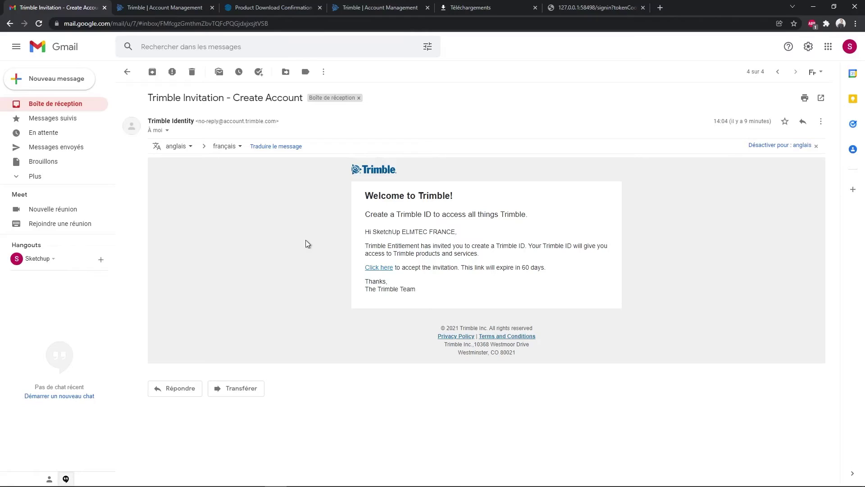
pyautogui.click(388, 7)
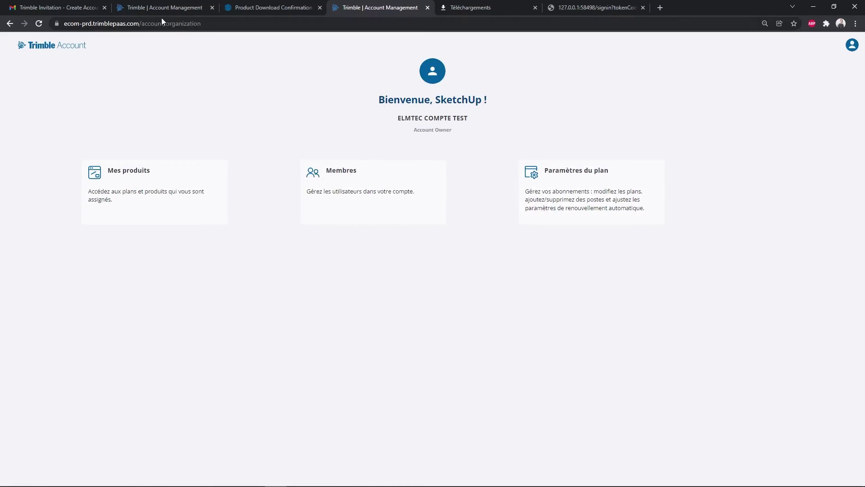
# Return to the Gmail tab with the Trimble Invitation - Create Account email.
pyautogui.click(67, 7)
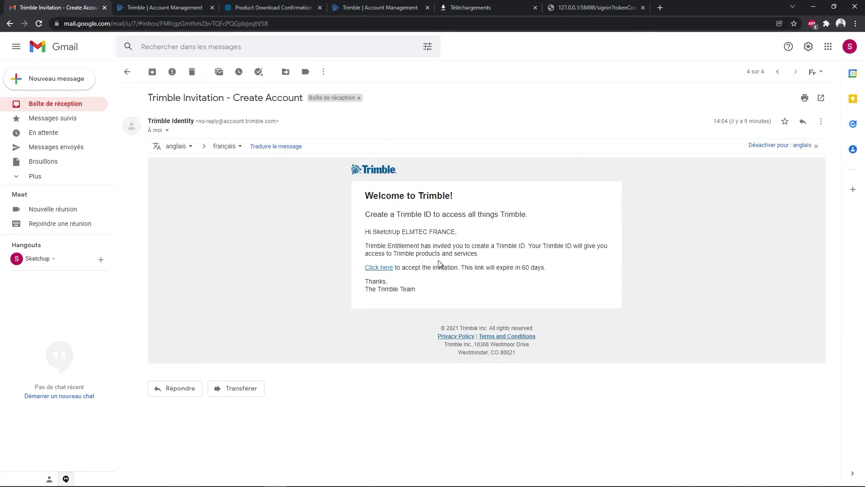
# Follow the invitation email's 'Click here' link to open the Trimble Identity 'Créer un compte' sign-up form.
pyautogui.click(379, 269)
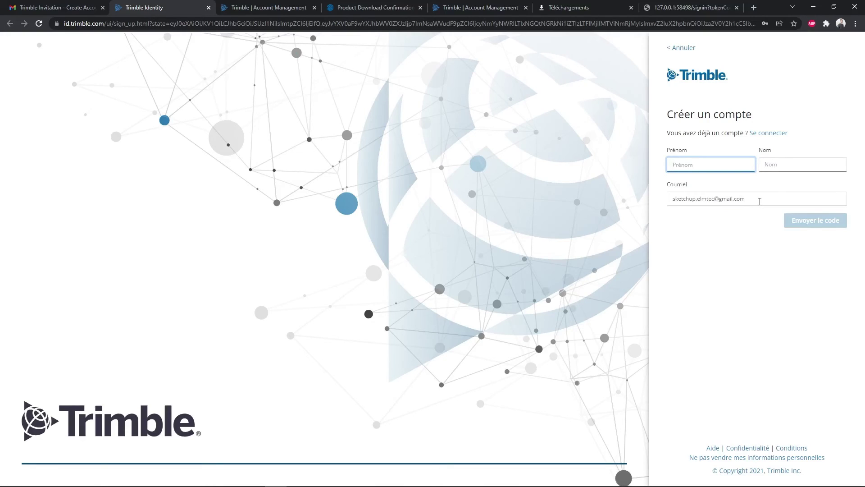
pyautogui.click(814, 7)
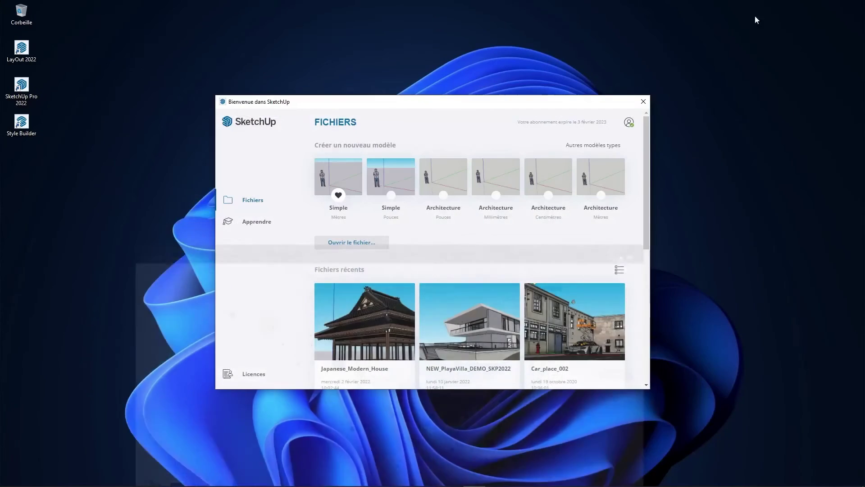